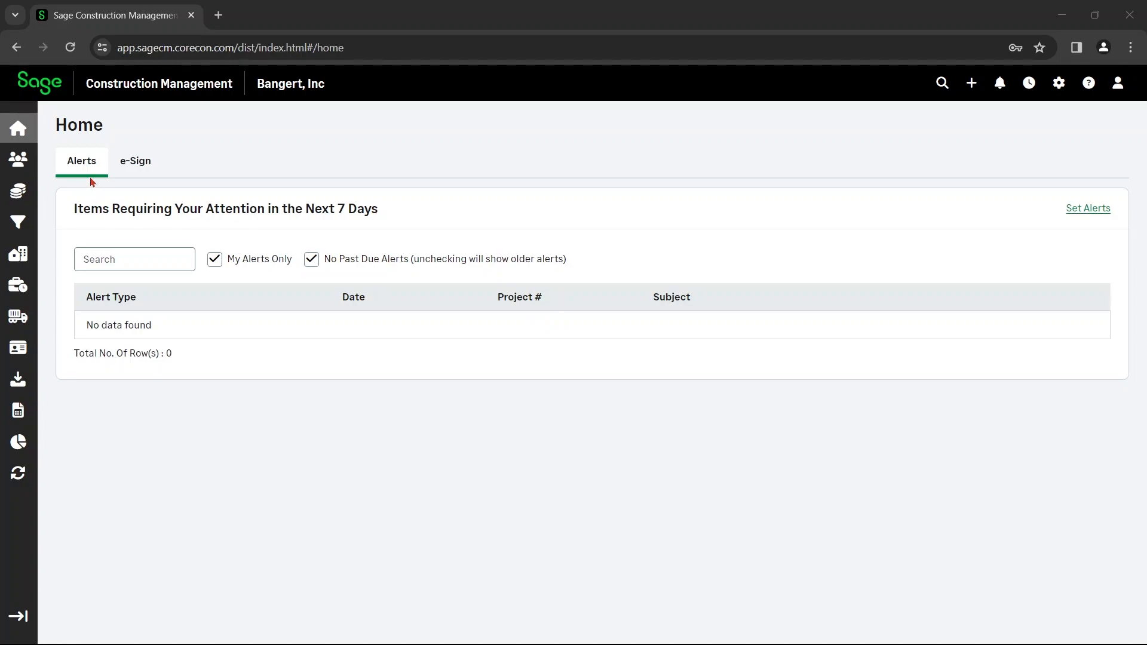
Step: Open the LA QUINTA INN AND SUITES project from the projects overview
{"action": "mouse_move", "coordinate": [26, 134]}
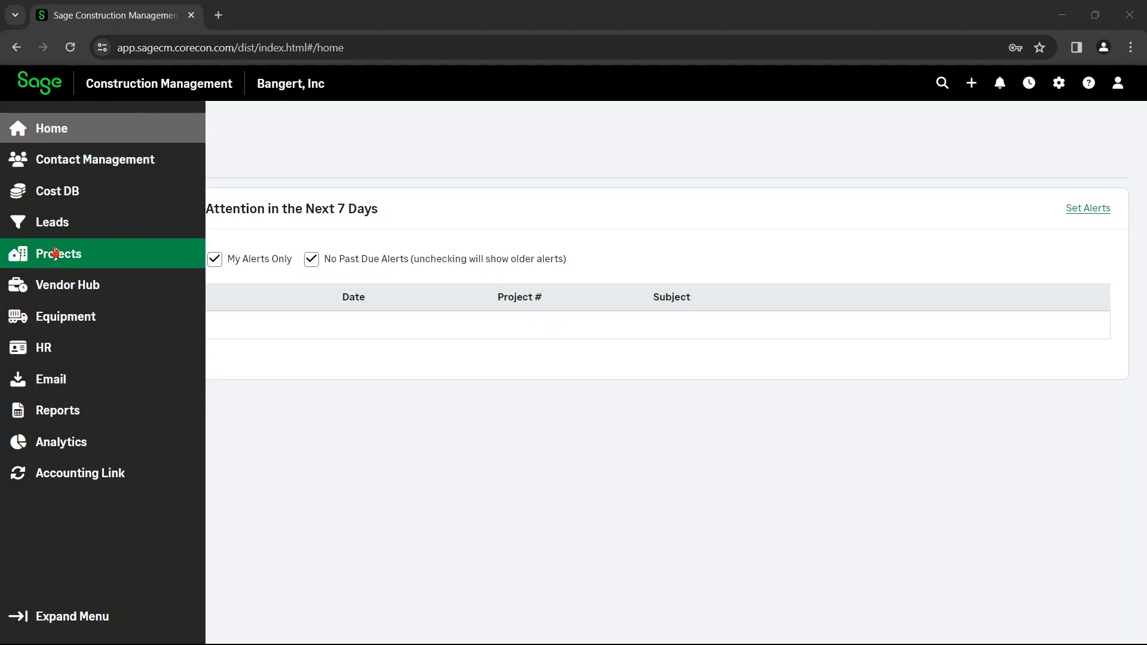
{"action": "left_click", "coordinate": [55, 252]}
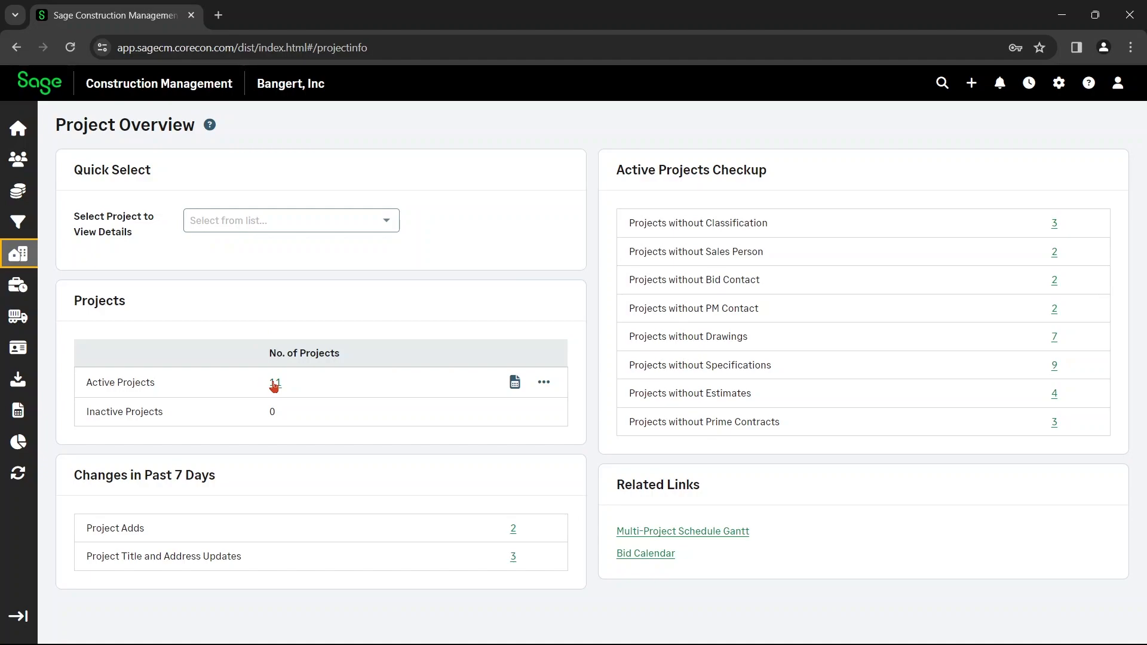
{"action": "left_click", "coordinate": [278, 230]}
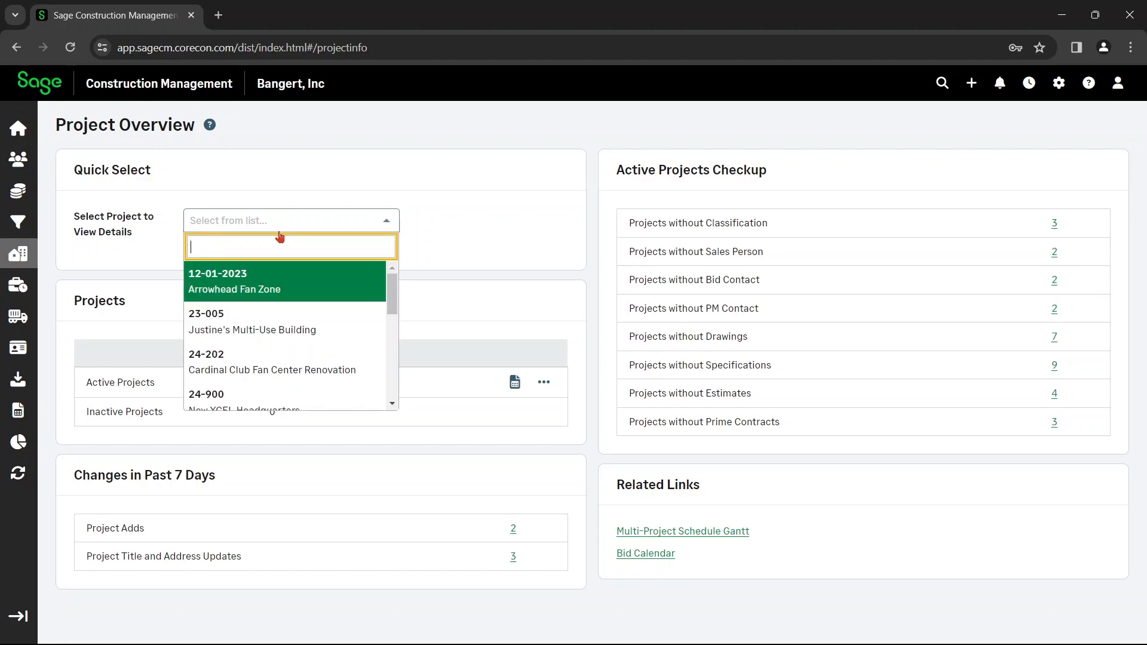
{"action": "scroll", "coordinate": [302, 336], "scroll_direction": "down", "scroll_amount": 3}
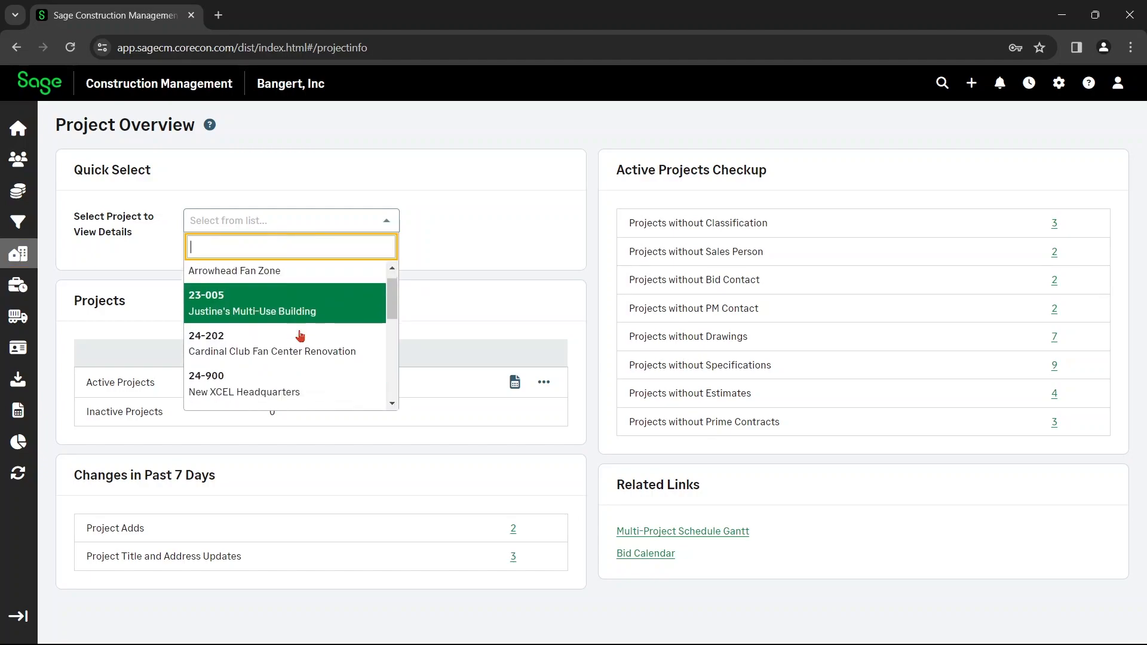
{"action": "scroll", "coordinate": [300, 335], "scroll_direction": "down", "scroll_amount": 2}
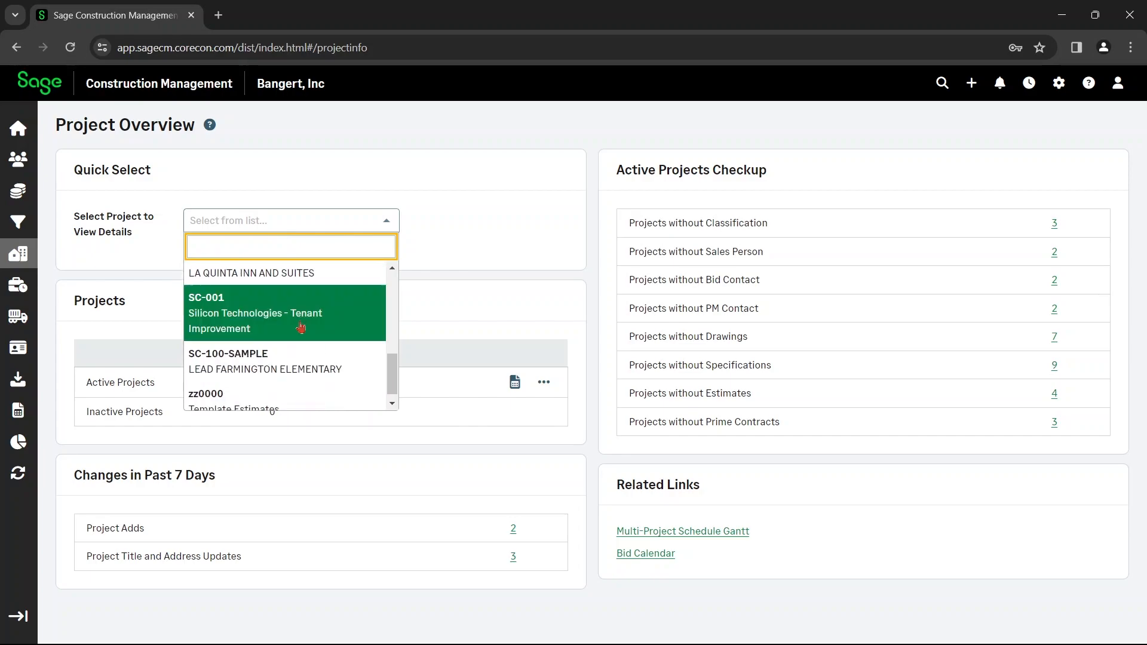
{"action": "left_click", "coordinate": [303, 288]}
Step: Go to the project's RFIs under Correspondence and start adding a new RFI
{"action": "scroll", "coordinate": [484, 387], "scroll_direction": "down", "scroll_amount": 5}
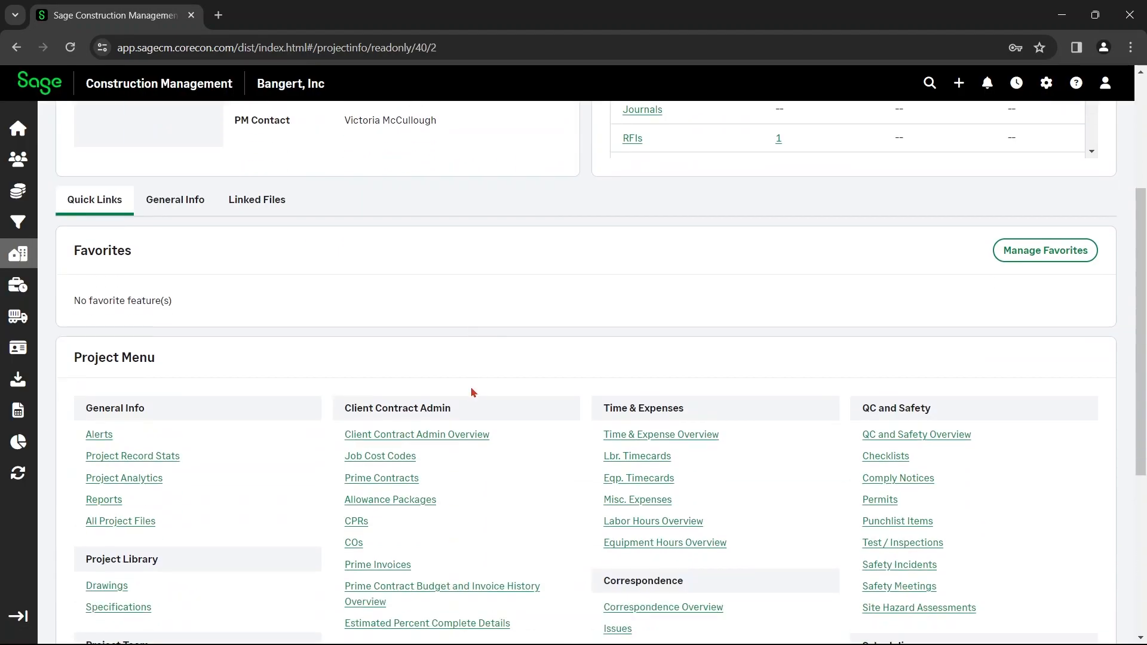
{"action": "scroll", "coordinate": [476, 389], "scroll_direction": "down", "scroll_amount": 4}
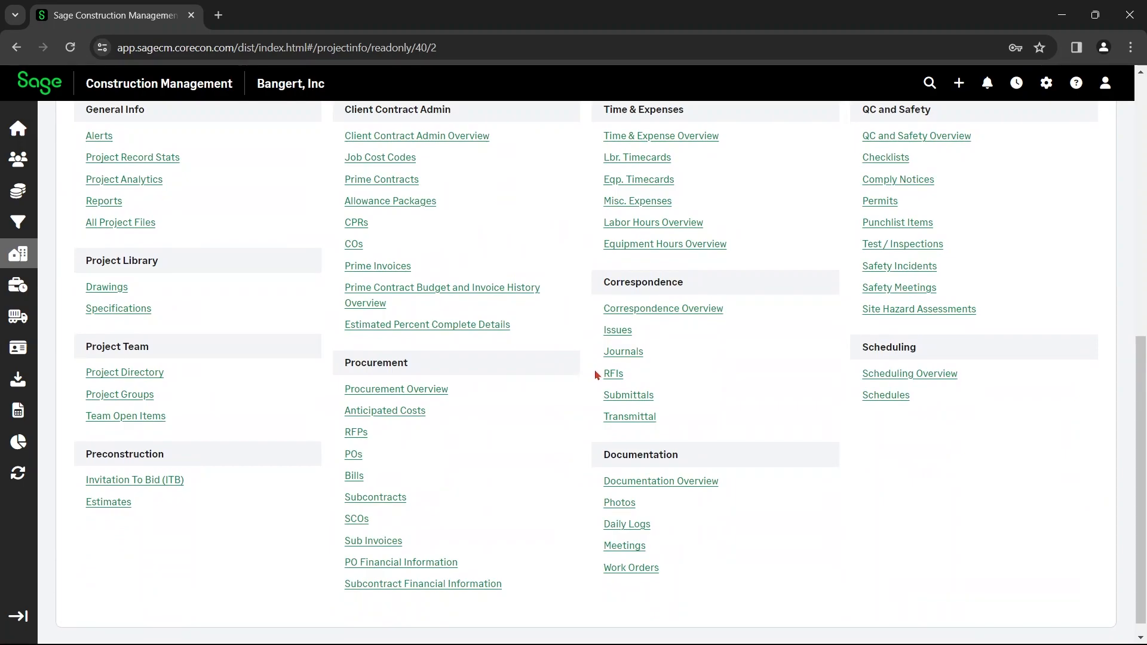
{"action": "left_click", "coordinate": [619, 376]}
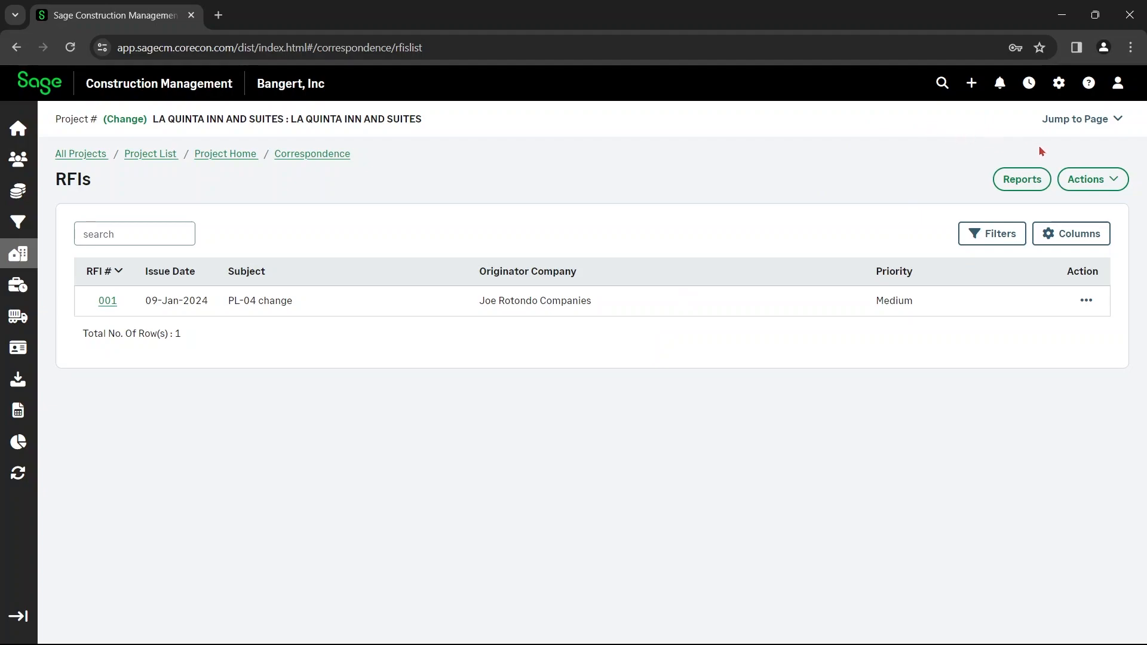
{"action": "left_click", "coordinate": [1086, 180]}
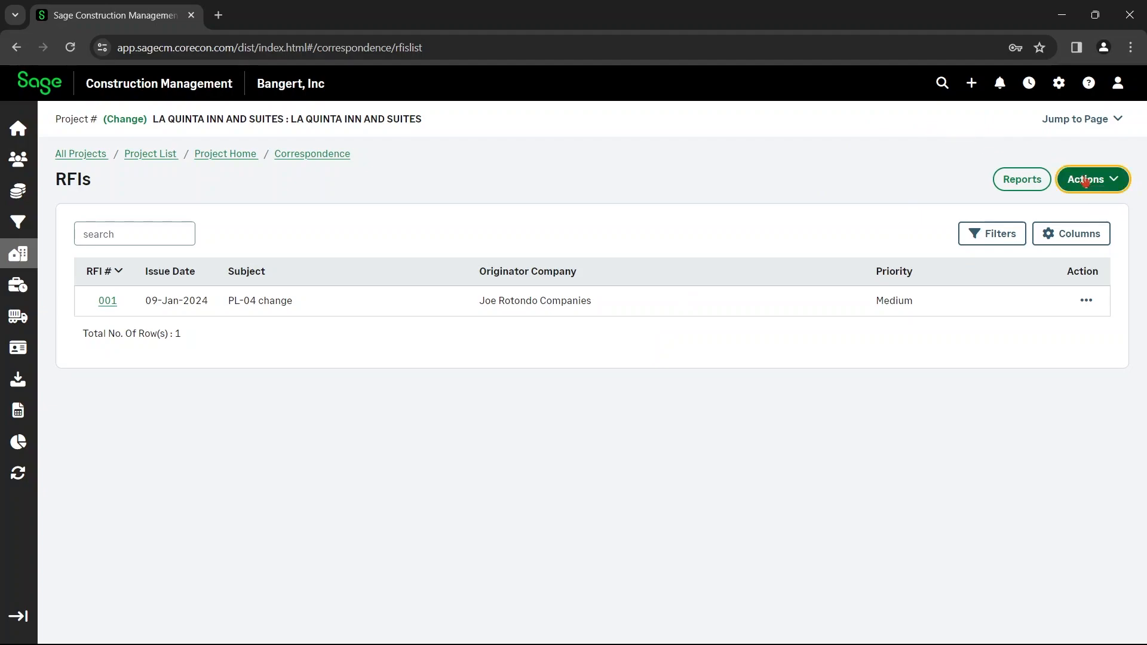
{"action": "left_click", "coordinate": [1077, 216]}
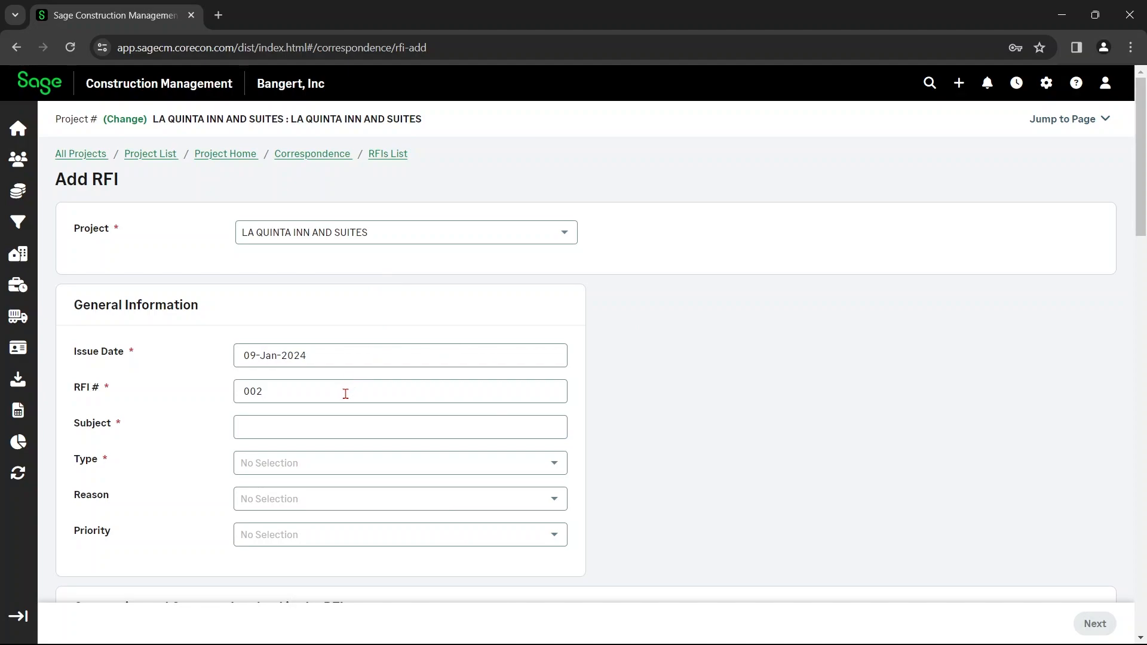
Step: Enter "FAB-4 color selection" as the RFI subject and set its type to Specifications Clarification
{"action": "scroll", "coordinate": [392, 296], "scroll_direction": "down", "scroll_amount": 2}
{"action": "left_click", "coordinate": [371, 278]}
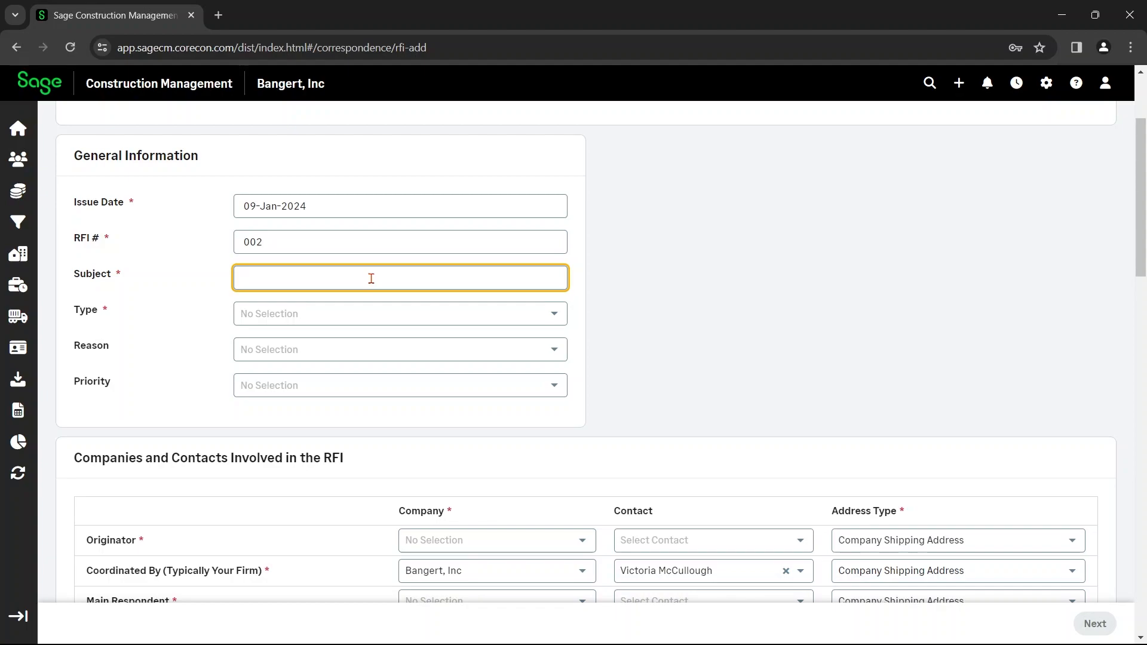
{"action": "type", "text": "FA"}
{"action": "type", "text": "B-4 color selection"}
{"action": "left_click", "coordinate": [346, 312]}
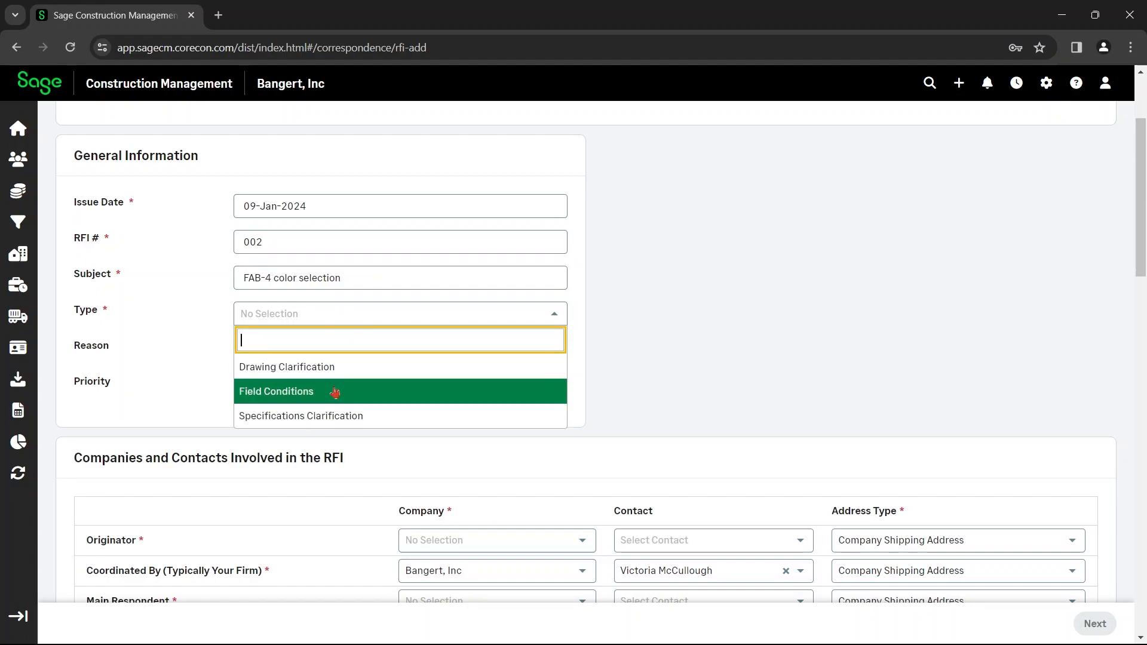
{"action": "left_click", "coordinate": [339, 369]}
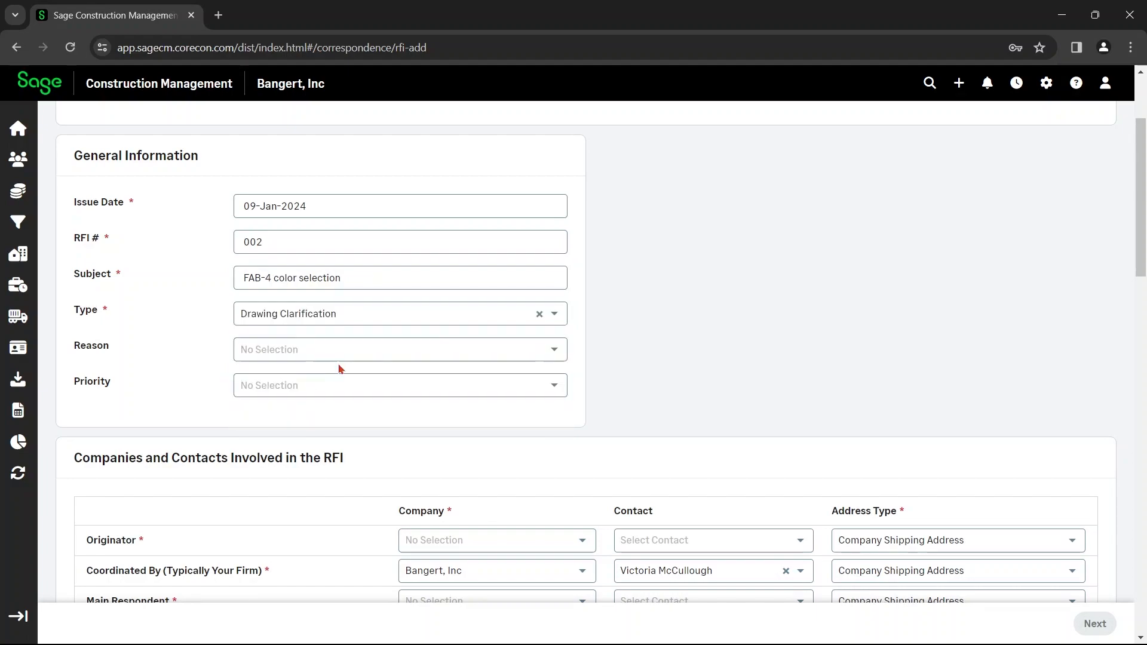
{"action": "left_click", "coordinate": [363, 310]}
{"action": "left_click", "coordinate": [302, 411]}
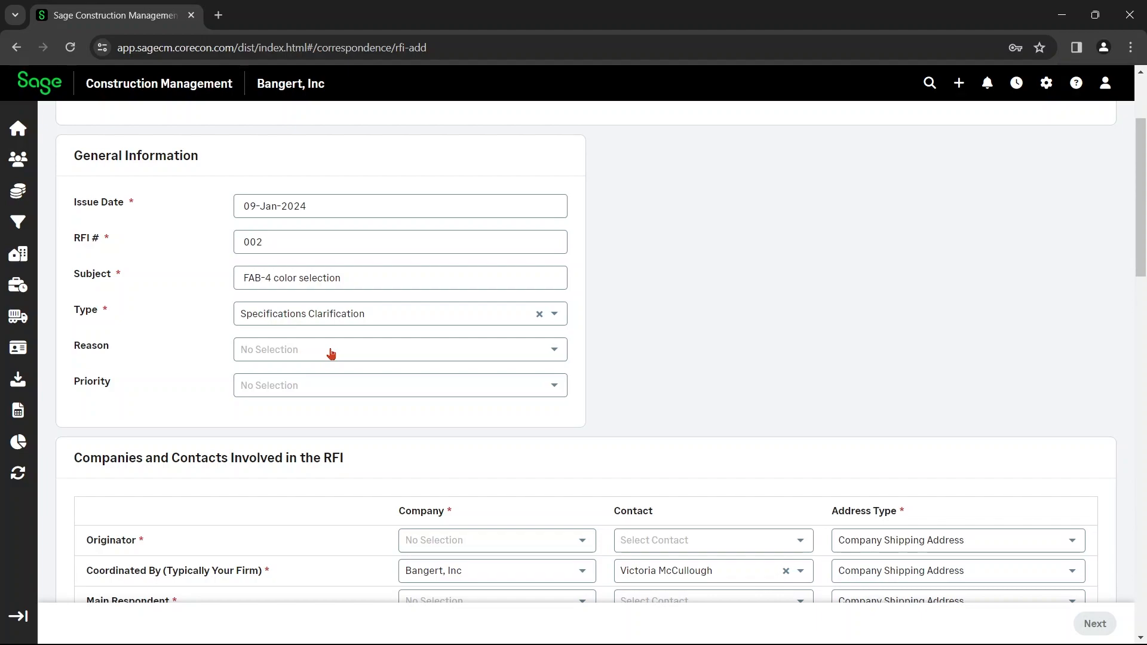
Step: Set the RFI reason to "Information not shown on the Contract Documents" and the priority to Medium
{"action": "left_click", "coordinate": [332, 354]}
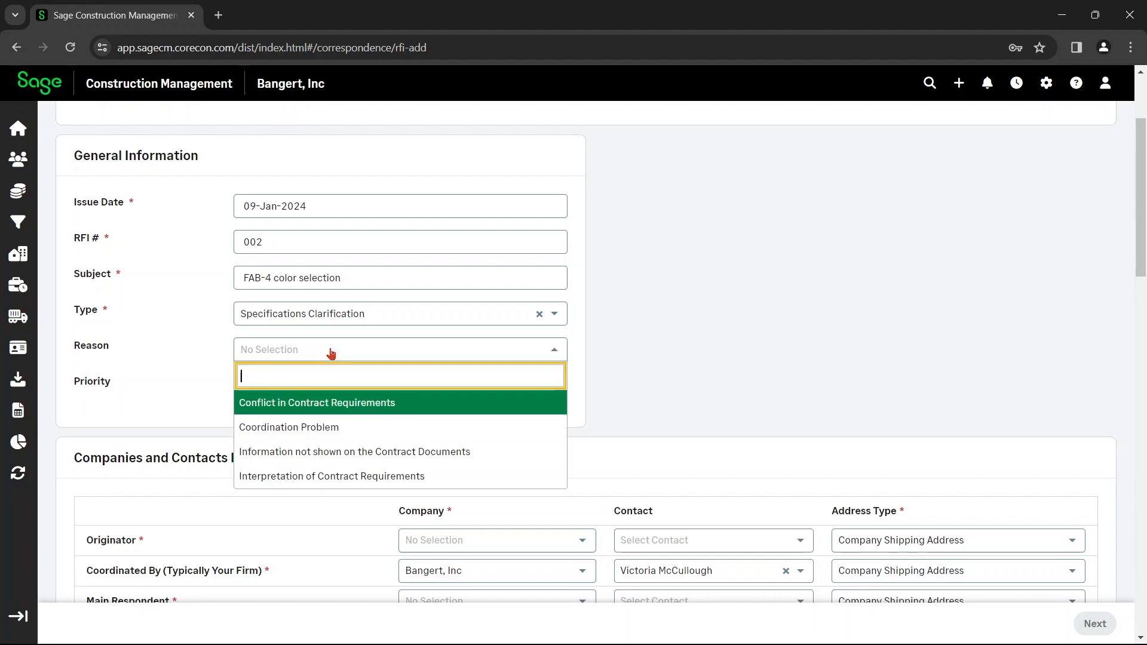
{"action": "left_click", "coordinate": [428, 459]}
{"action": "left_click", "coordinate": [367, 384]}
{"action": "left_click", "coordinate": [352, 464]}
Step: Set the originator company to Bangert, Inc and choose the same contact as the coordinator's
{"action": "scroll", "coordinate": [374, 420], "scroll_direction": "down", "scroll_amount": 3}
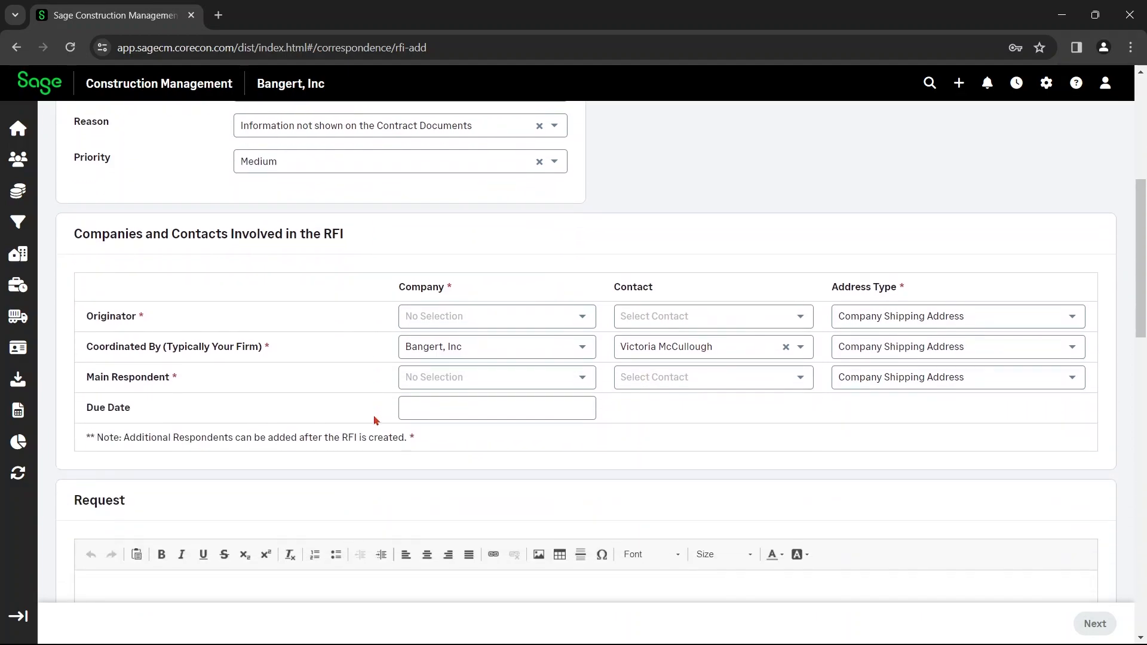
{"action": "left_click", "coordinate": [542, 322]}
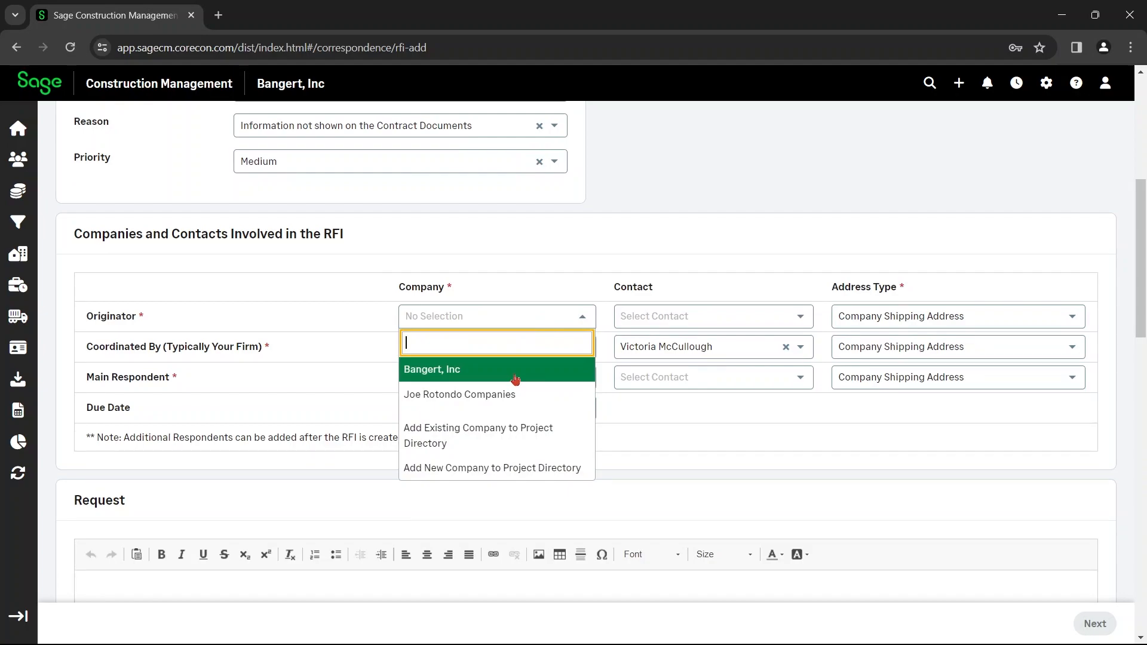
{"action": "left_click", "coordinate": [515, 369]}
{"action": "left_click", "coordinate": [669, 316]}
{"action": "left_click", "coordinate": [693, 322]}
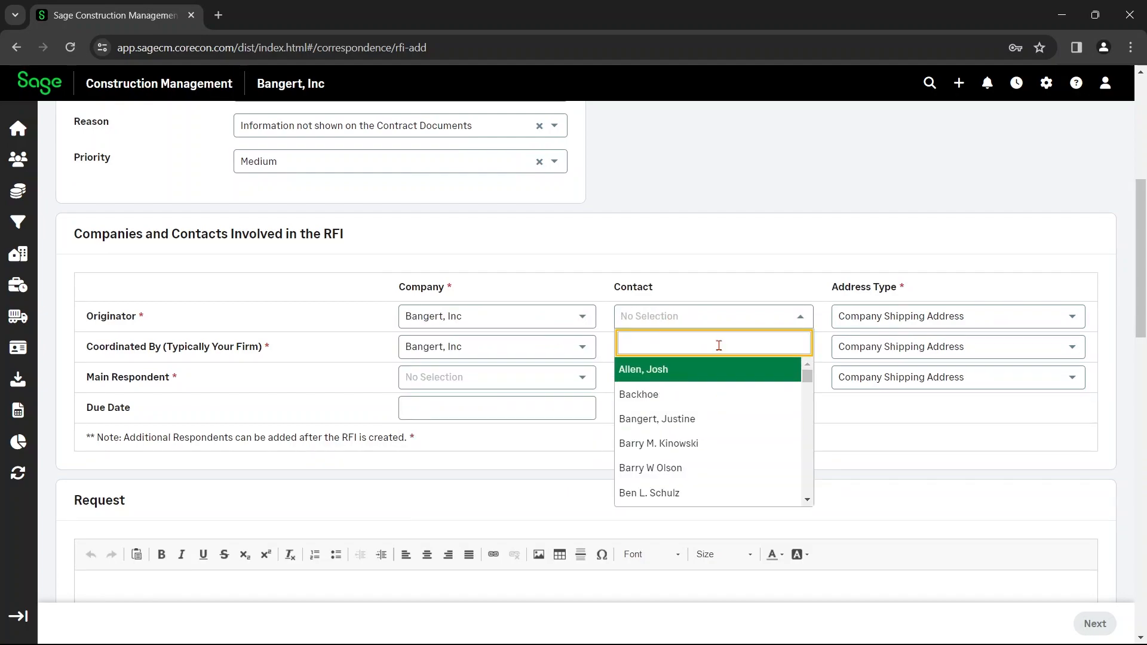
{"action": "type", "text": "vic"}
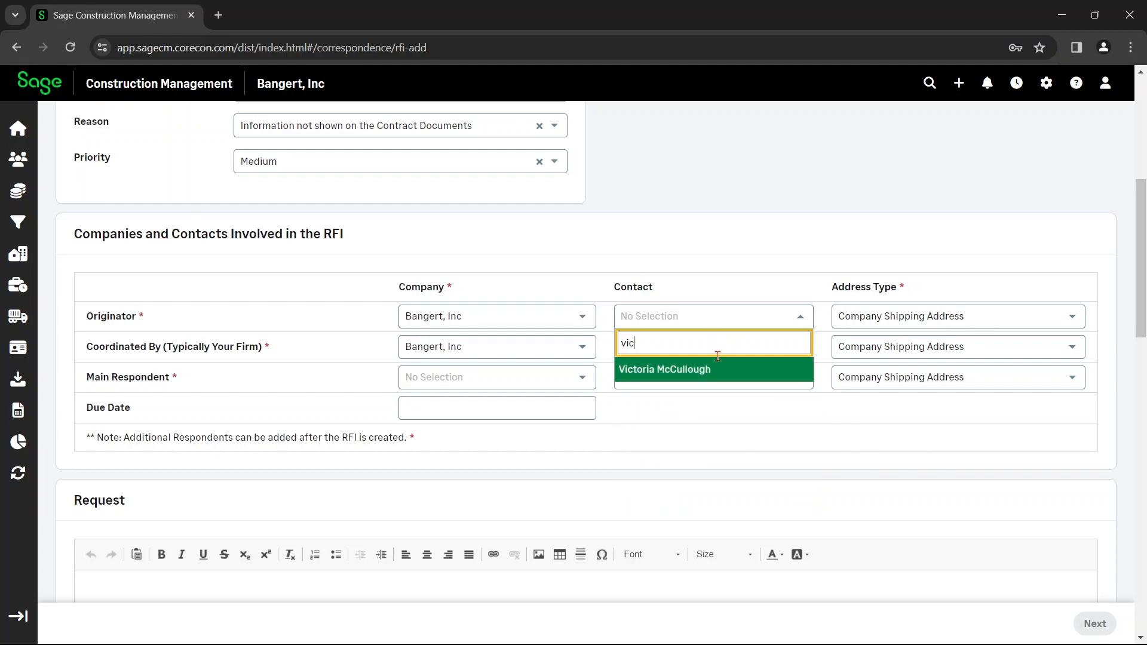
{"action": "left_click", "coordinate": [719, 369]}
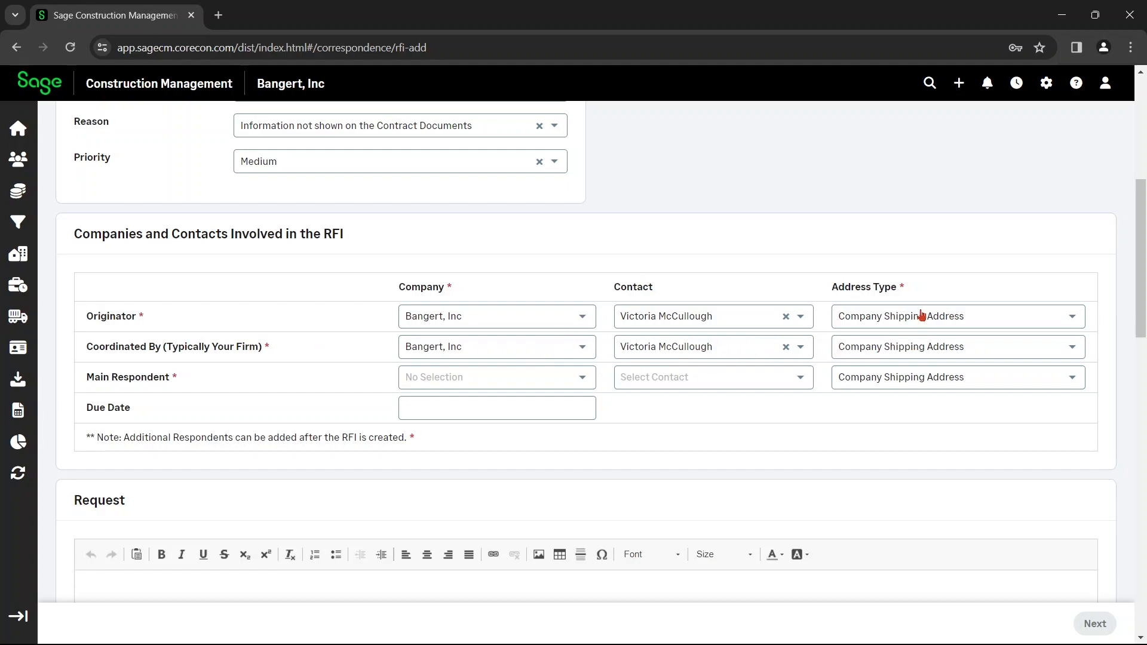
Step: Assign Joe Rotondo Companies as main respondent with the coordinator's contact, and set the due date to 24-Jan-2024
{"action": "left_click", "coordinate": [481, 374]}
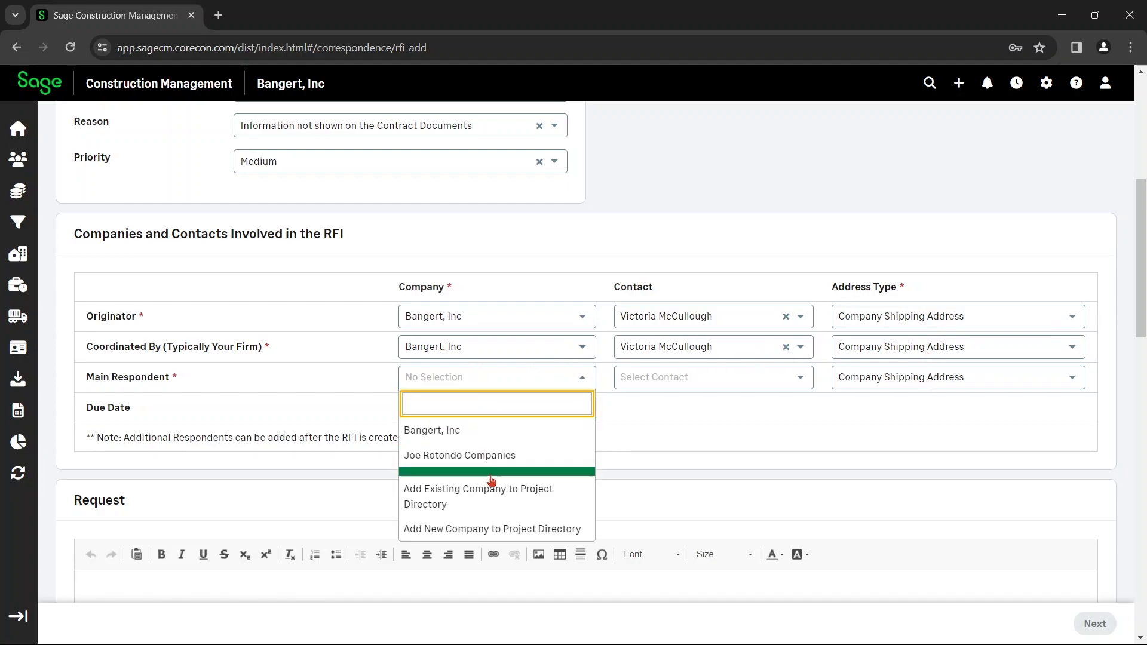
{"action": "left_click", "coordinate": [496, 450]}
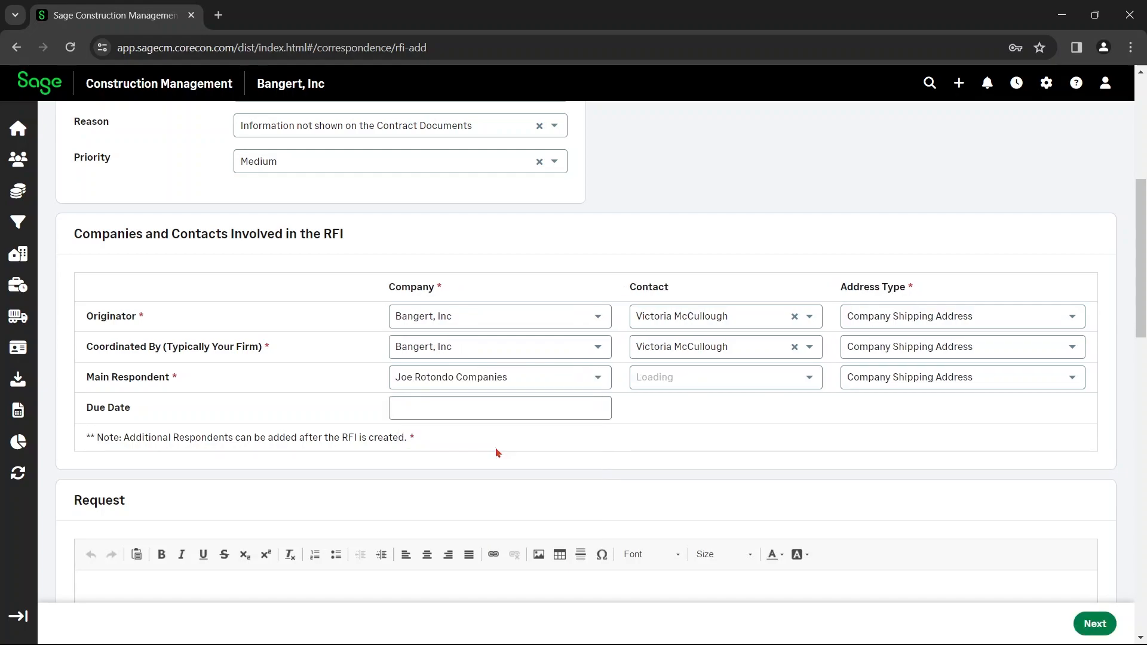
{"action": "left_click", "coordinate": [643, 384]}
{"action": "left_click", "coordinate": [662, 439]}
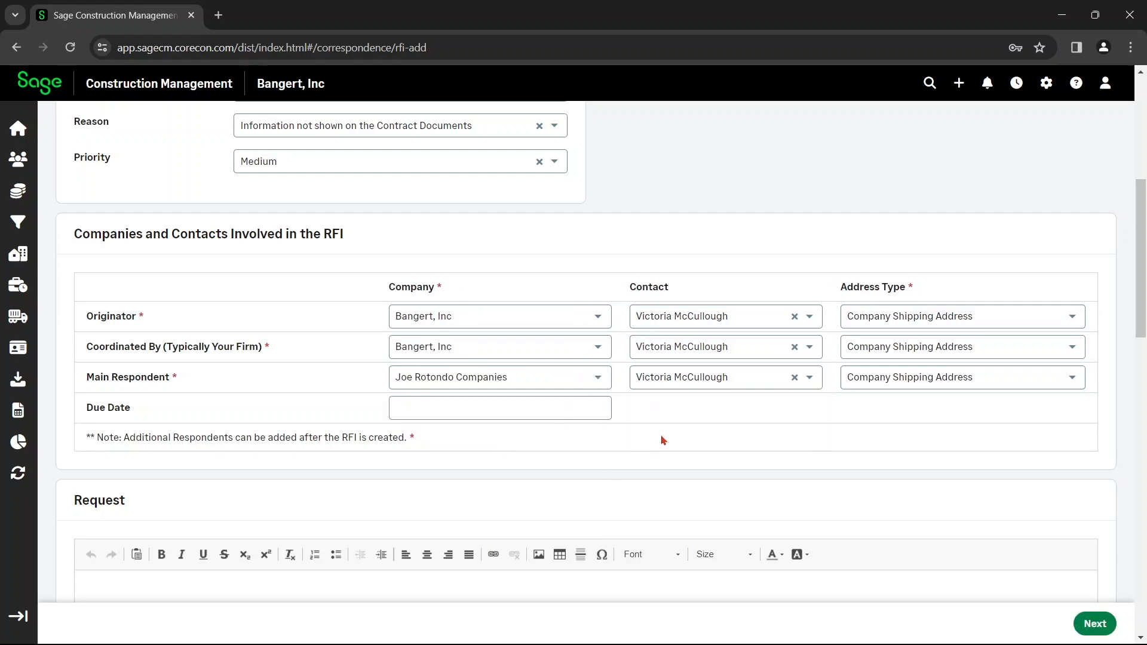
{"action": "left_click", "coordinate": [534, 402]}
{"action": "left_click", "coordinate": [472, 549]}
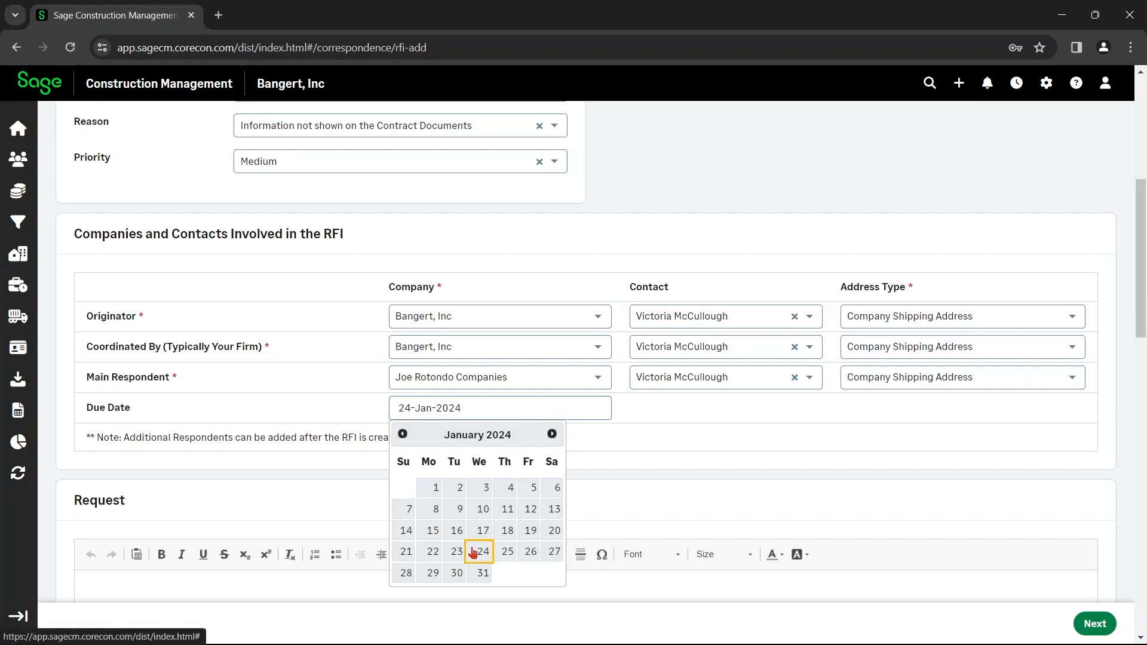
Step: Write the request text "Fabric color needs to be chosen for fab 4 by xxx company"
{"action": "scroll", "coordinate": [423, 454], "scroll_direction": "down", "scroll_amount": 1}
{"action": "scroll", "coordinate": [423, 454], "scroll_direction": "down", "scroll_amount": 1}
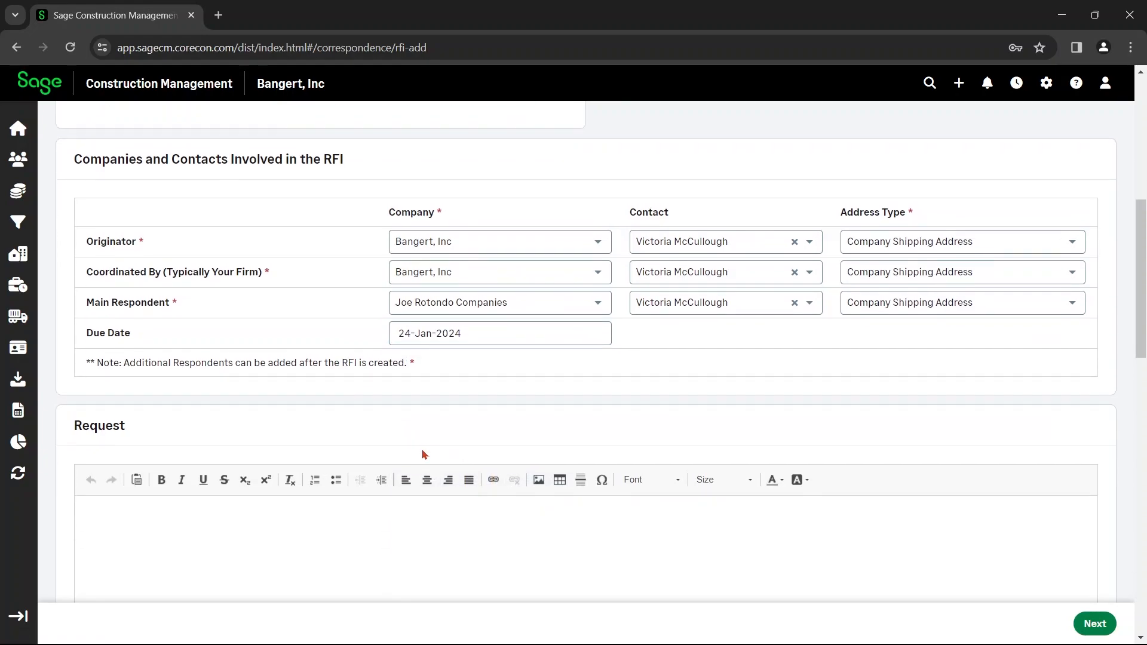
{"action": "scroll", "coordinate": [429, 409], "scroll_direction": "down", "scroll_amount": 4}
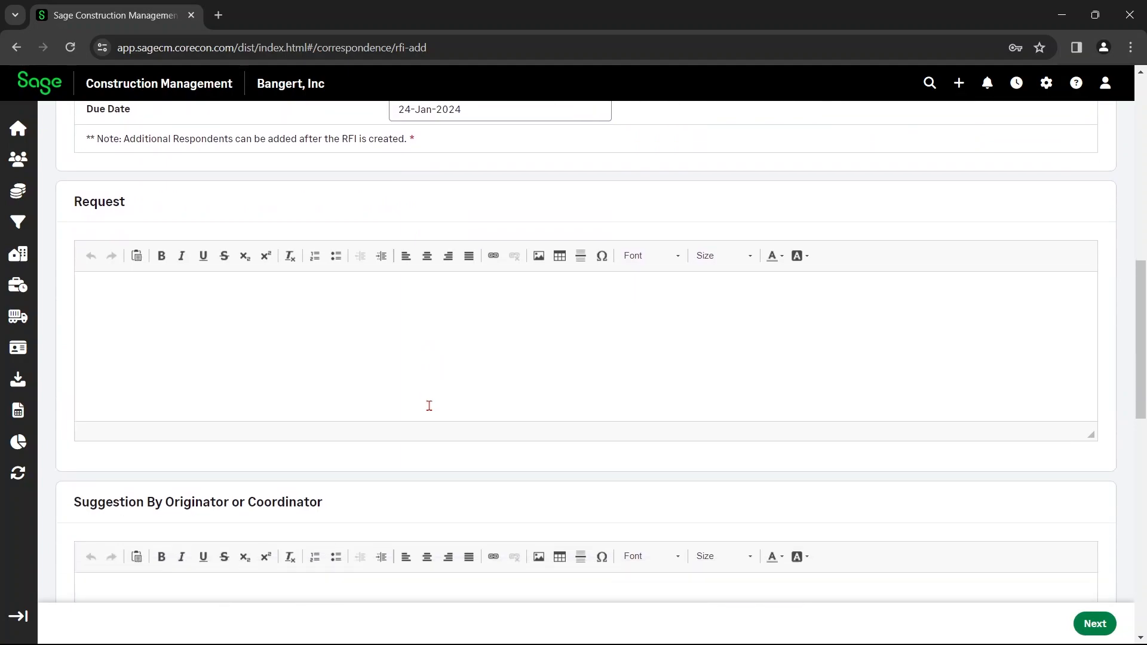
{"action": "scroll", "coordinate": [388, 322], "scroll_direction": "down", "scroll_amount": 1}
{"action": "left_click", "coordinate": [340, 255]}
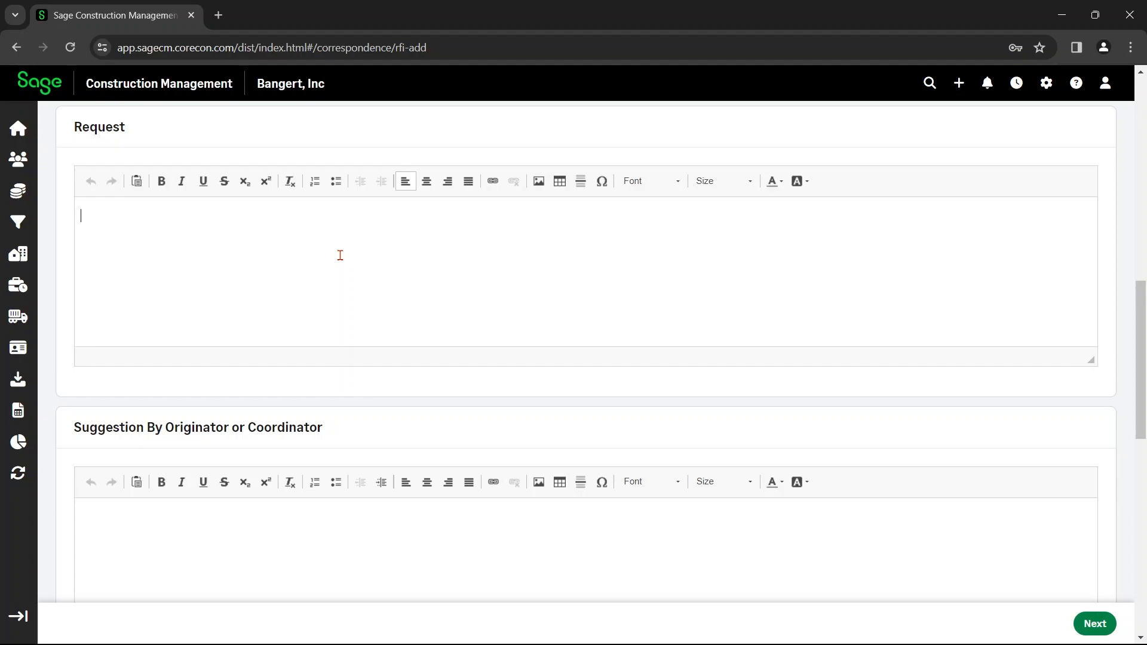
{"action": "type", "text": "Fabric color needs to "}
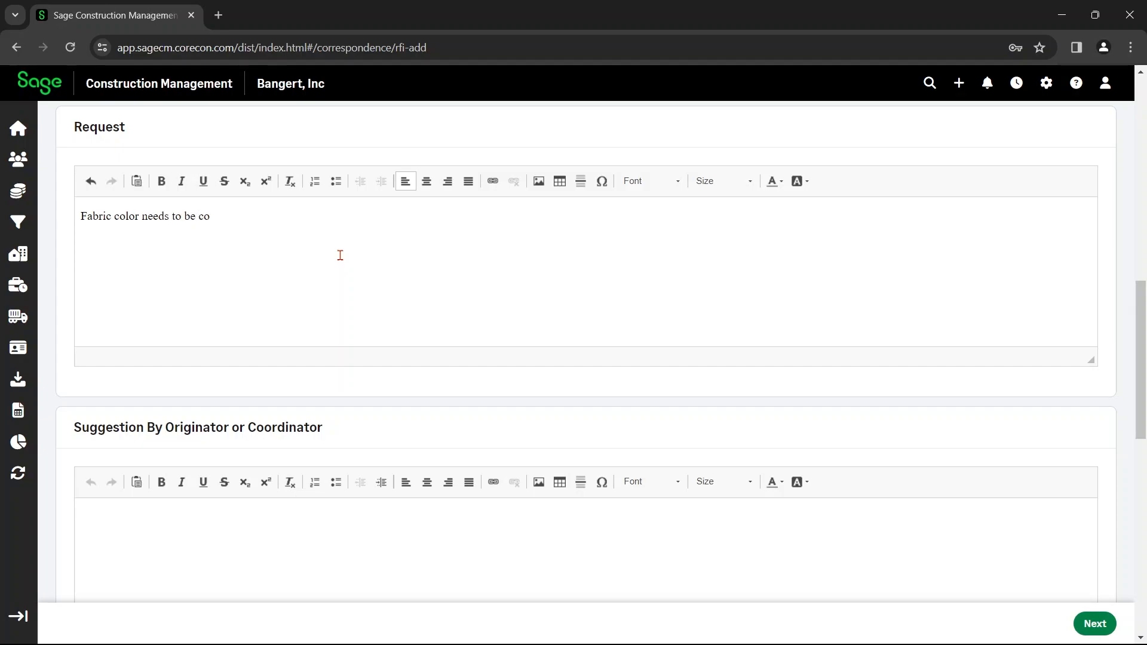
{"action": "type", "text": "be chossen"}
{"action": "key", "text": "BackSpace"}
{"action": "type", "text": "for fab 4 by xxx company"}
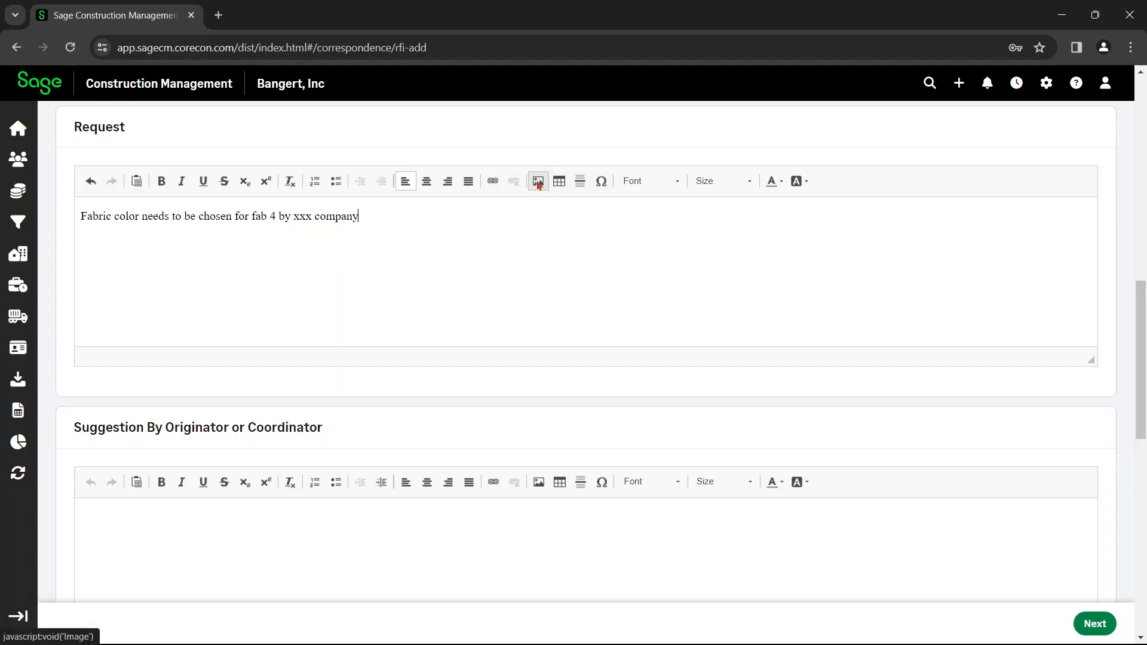
Step: Leave the suggestion and references empty, and enable the response workflow with the Parallel workflow type
{"action": "scroll", "coordinate": [421, 257], "scroll_direction": "down", "scroll_amount": 4}
{"action": "left_click", "coordinate": [296, 300]}
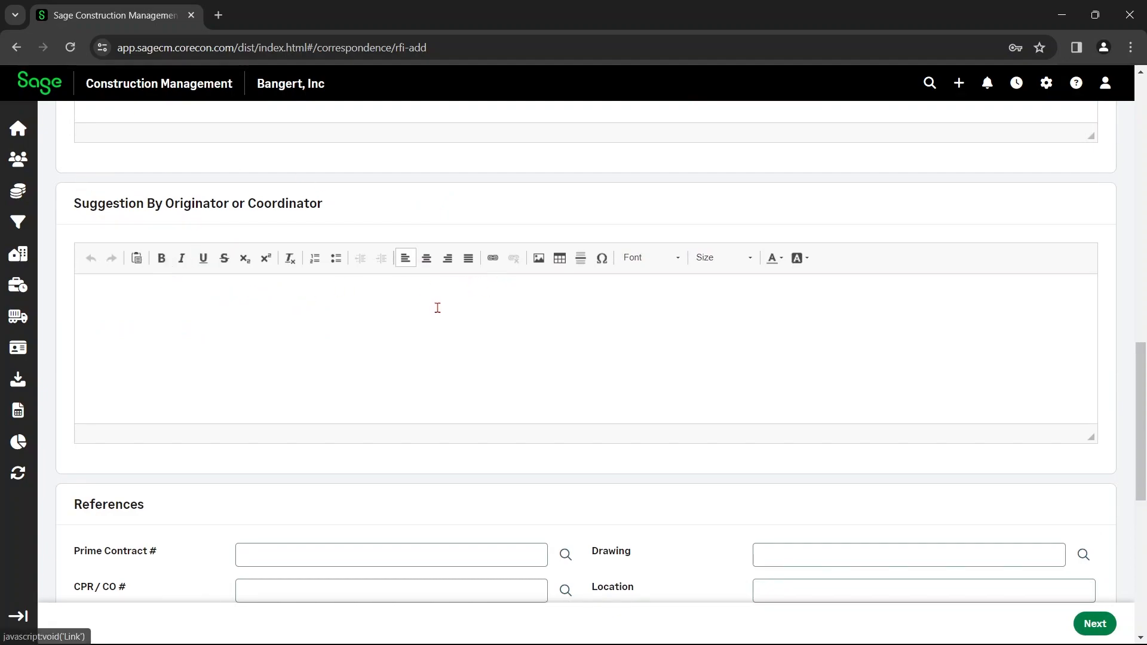
{"action": "scroll", "coordinate": [435, 306], "scroll_direction": "down", "scroll_amount": 4}
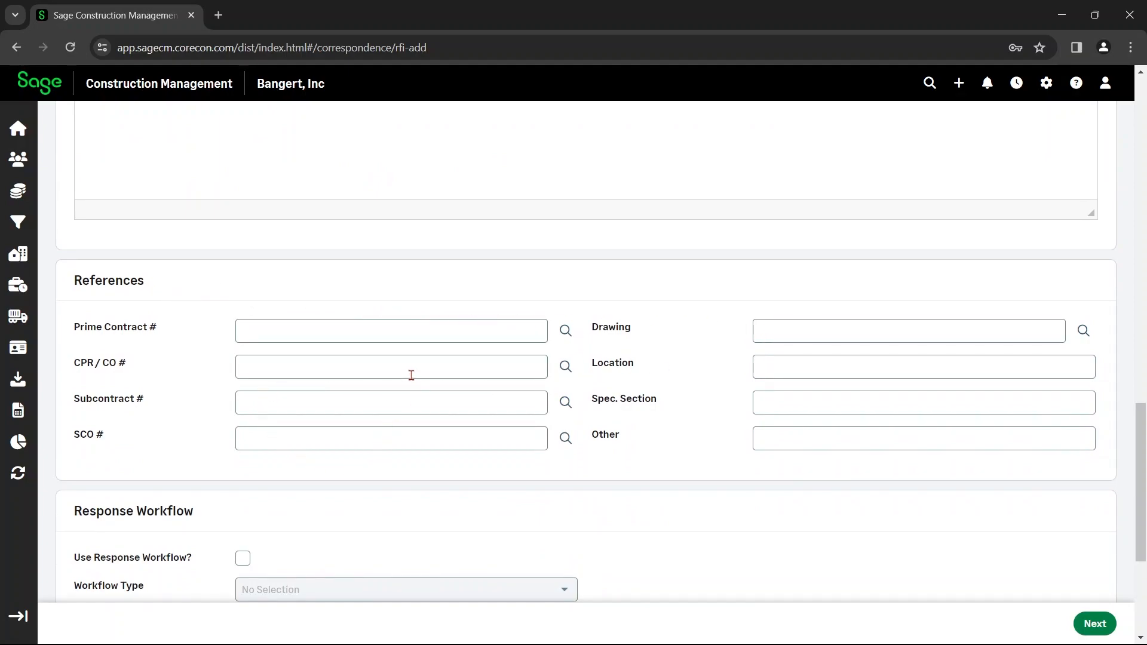
{"action": "scroll", "coordinate": [518, 398], "scroll_direction": "down", "scroll_amount": 4}
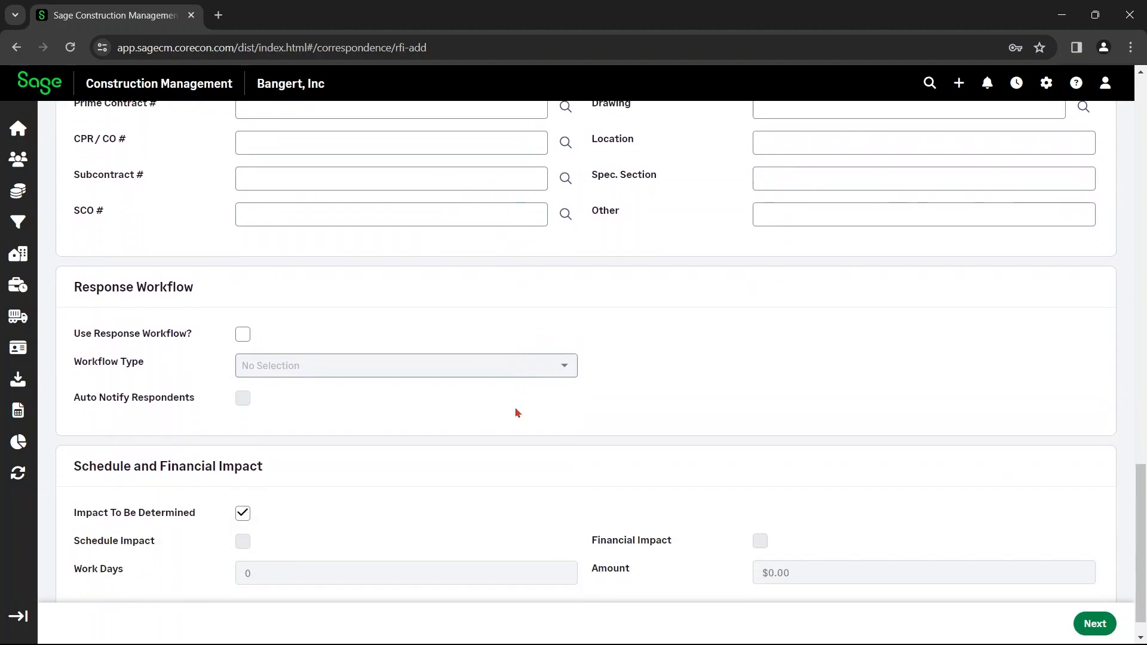
{"action": "scroll", "coordinate": [267, 328], "scroll_direction": "down", "scroll_amount": 1}
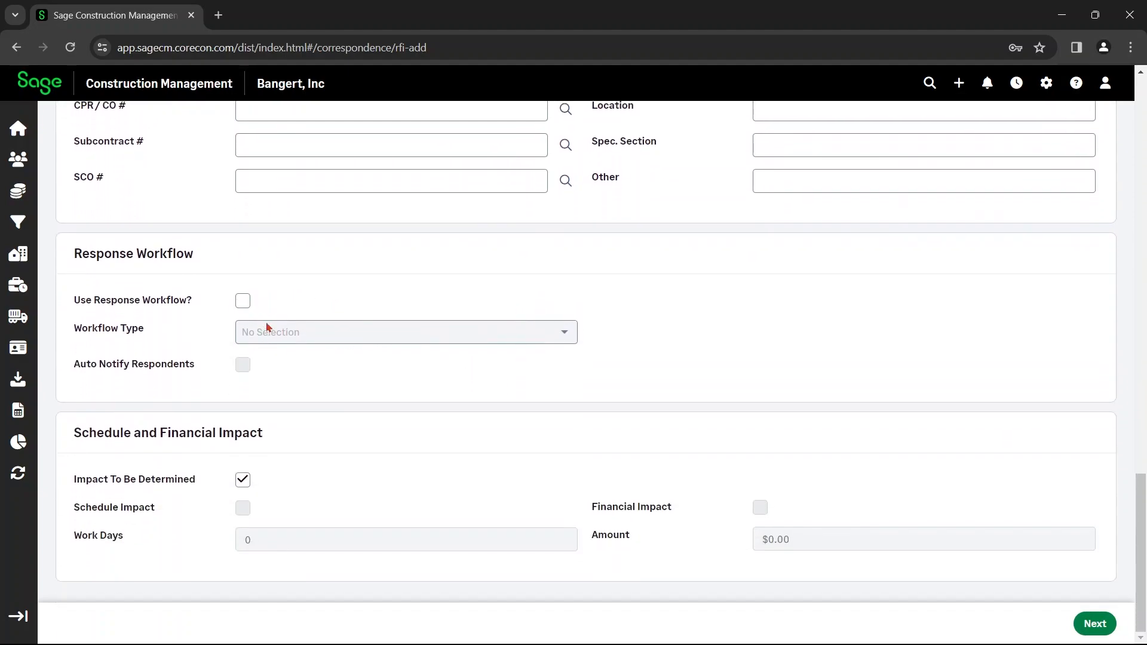
{"action": "left_click", "coordinate": [244, 302]}
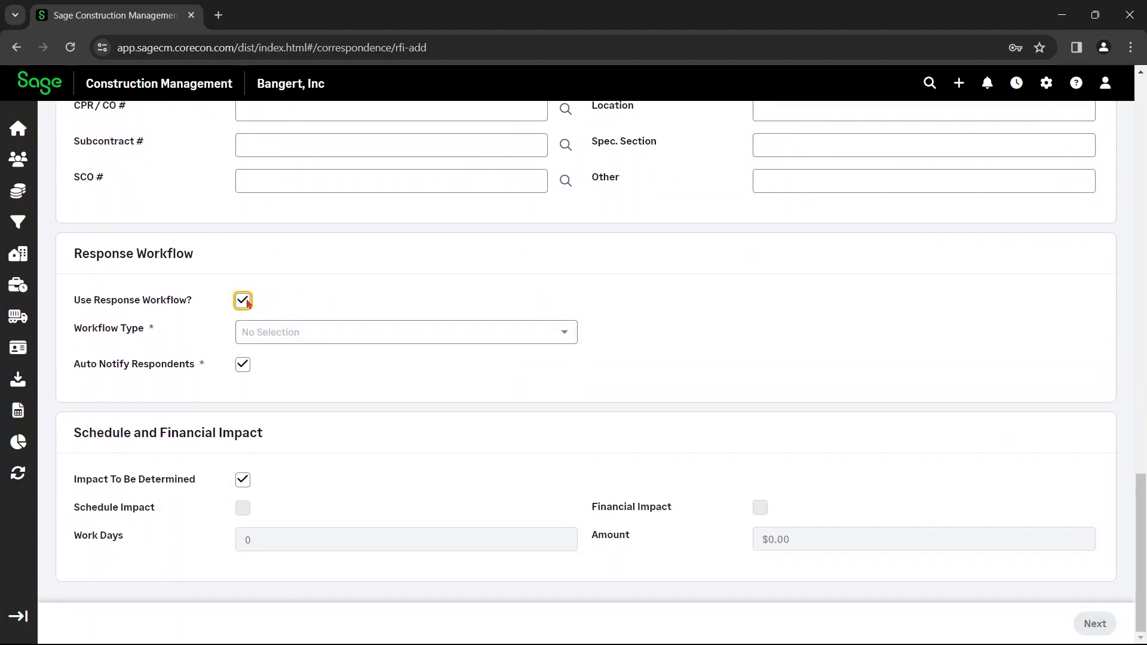
{"action": "left_click", "coordinate": [317, 332]}
{"action": "left_click", "coordinate": [284, 392]}
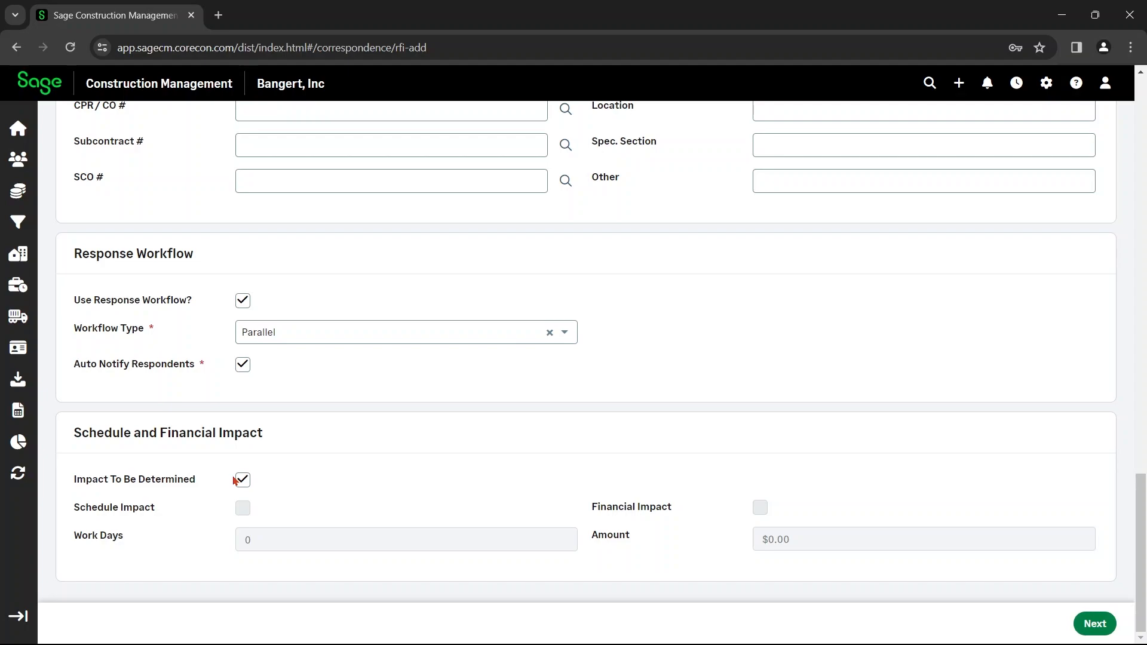
{"action": "left_click", "coordinate": [243, 479]}
{"action": "left_click", "coordinate": [240, 510]}
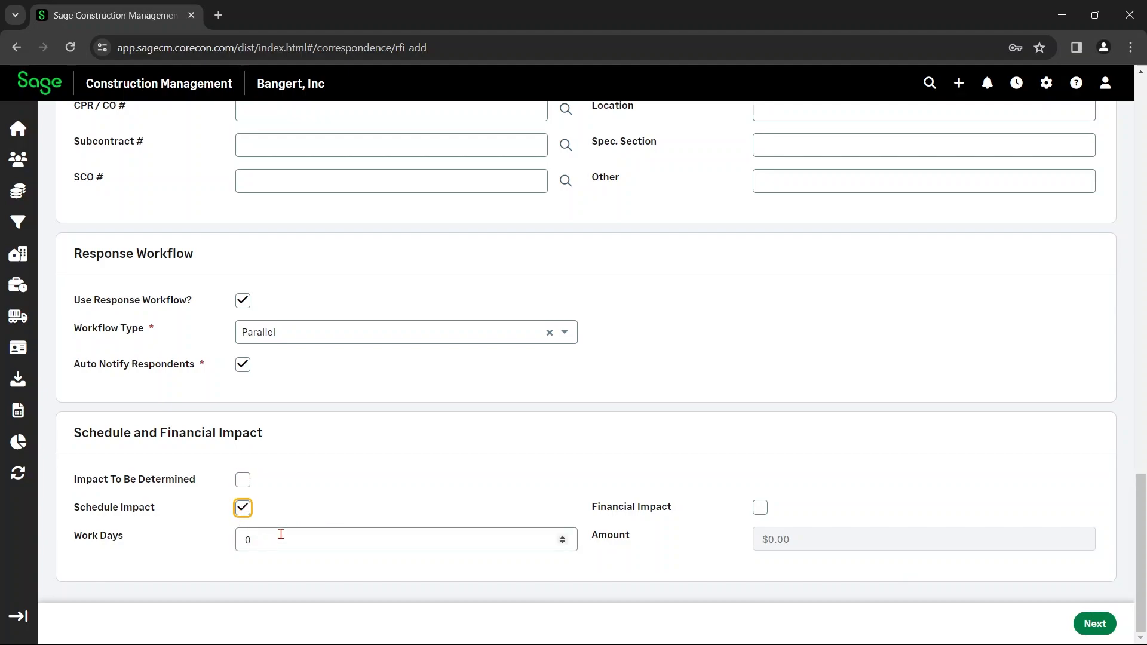
{"action": "left_click", "coordinate": [759, 508]}
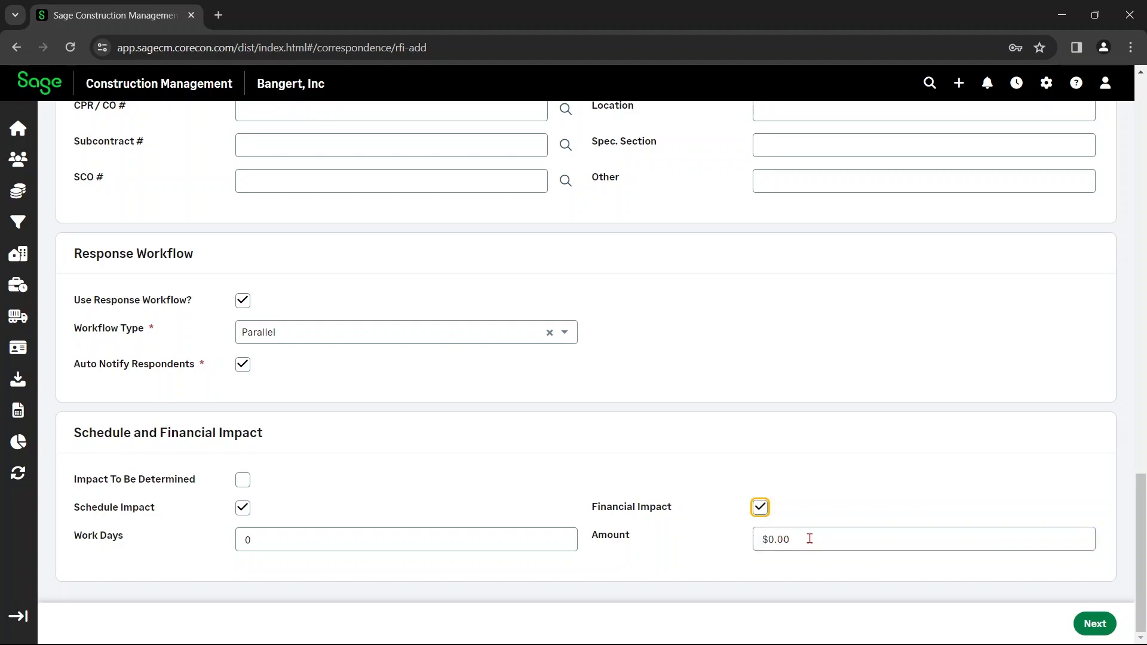
{"action": "left_click", "coordinate": [760, 507]}
{"action": "left_click", "coordinate": [250, 507]}
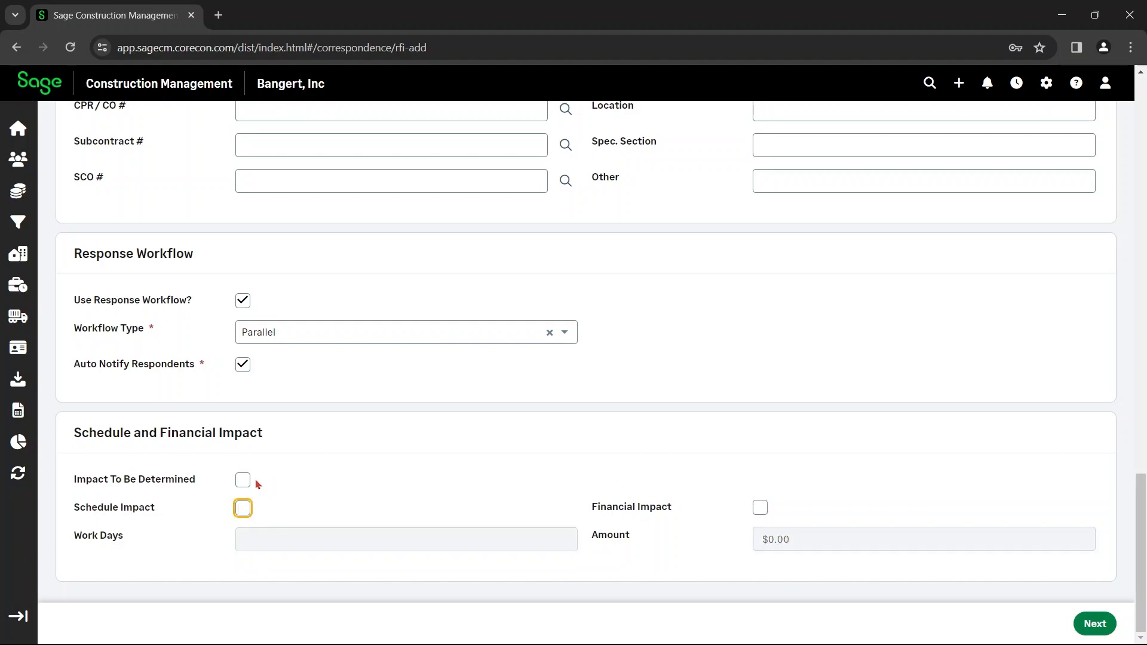
{"action": "left_click", "coordinate": [243, 479]}
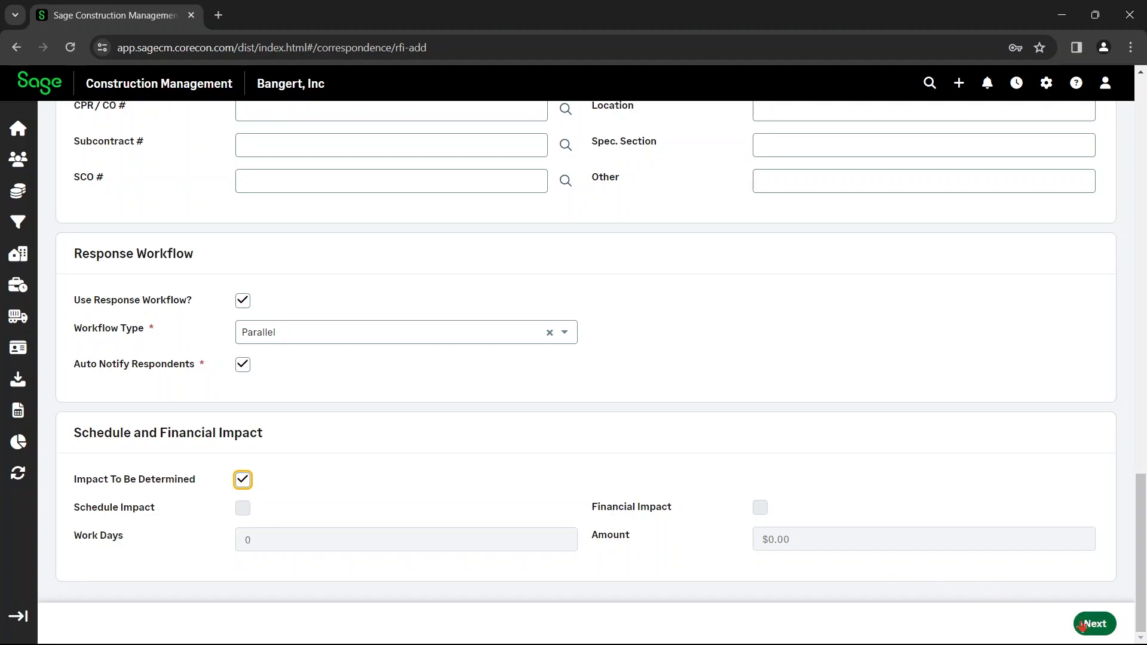
Step: Proceed with Impact To Be Determined enabled and finish creating the RFI without adding or linking any files
{"action": "left_click", "coordinate": [1101, 621]}
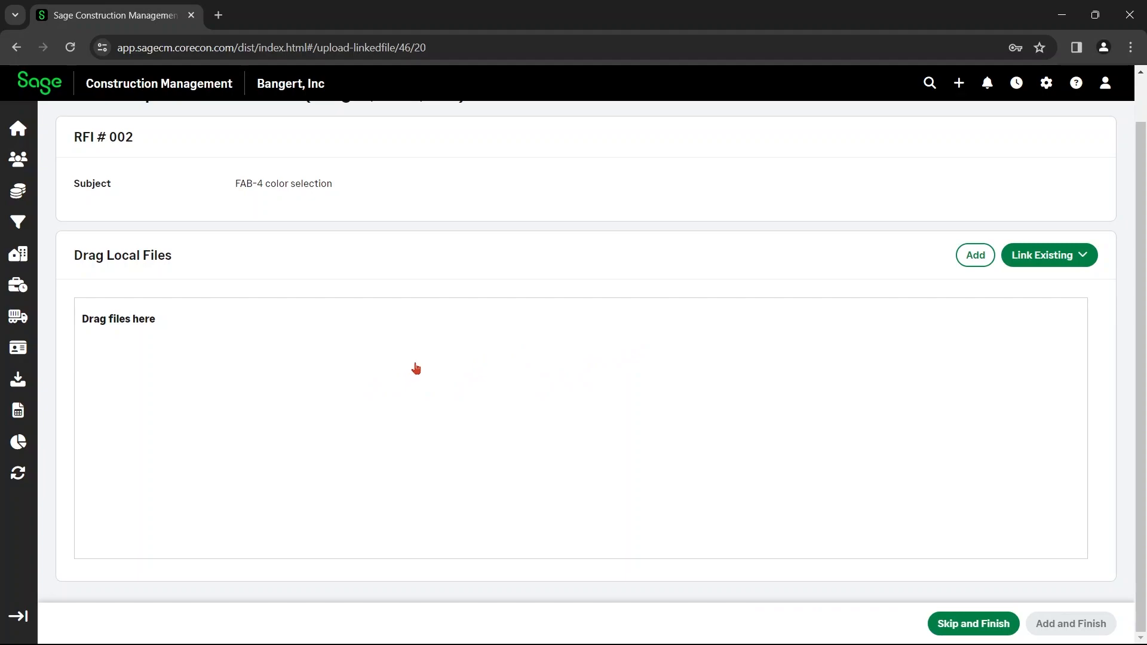
{"action": "left_click", "coordinate": [1061, 258]}
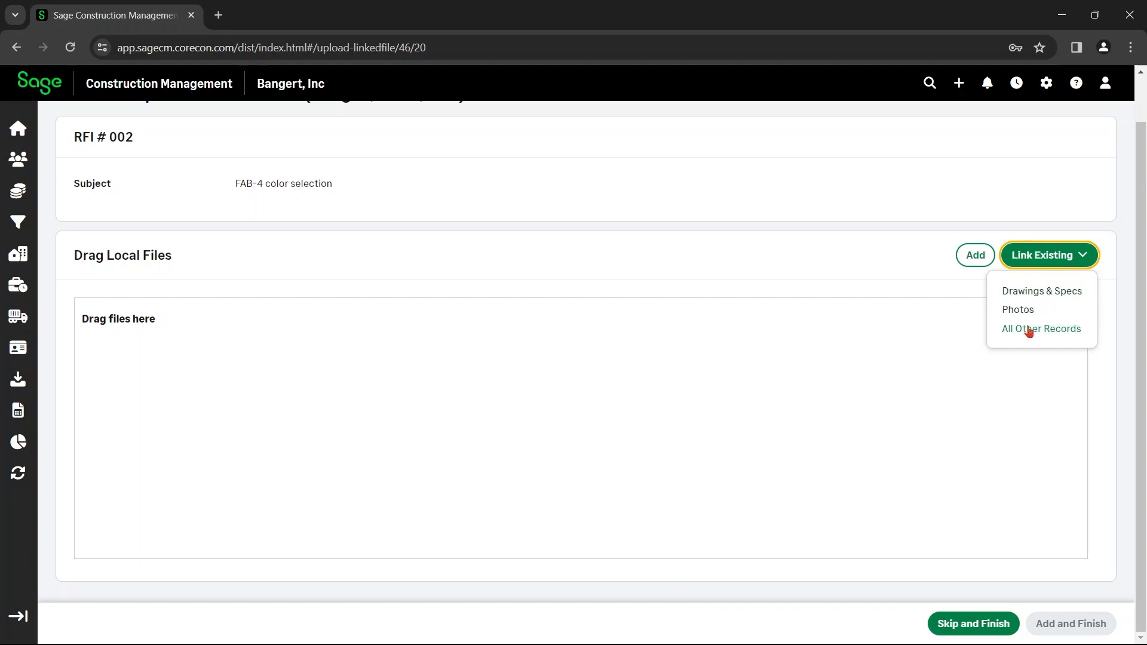
{"action": "left_click", "coordinate": [790, 392]}
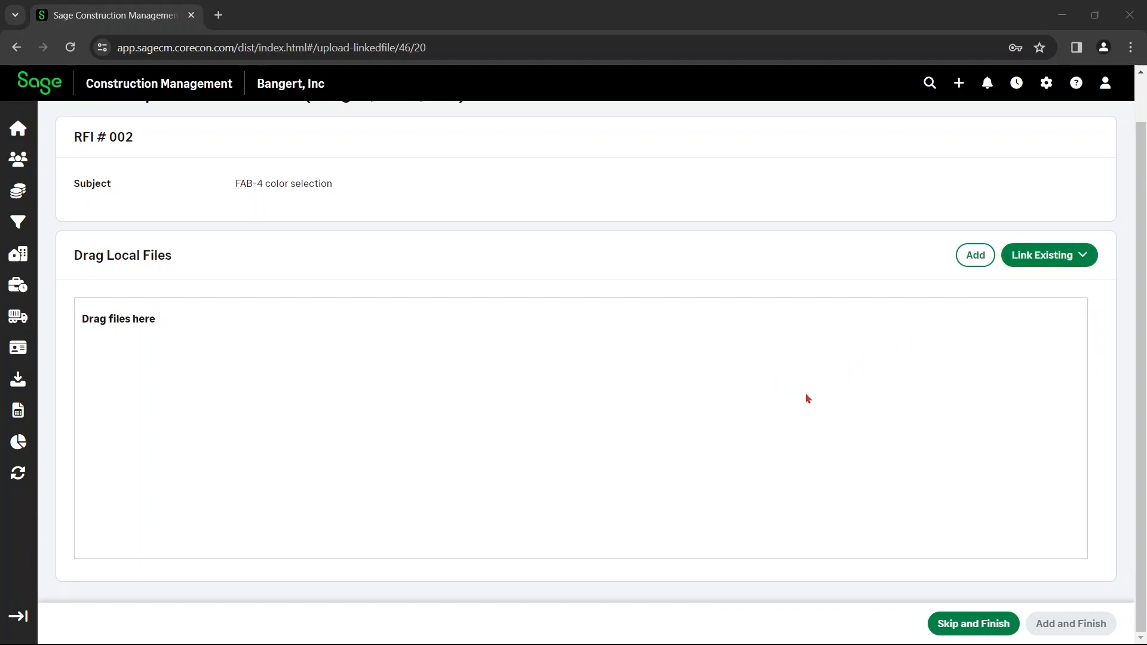
{"action": "left_click", "coordinate": [556, 13]}
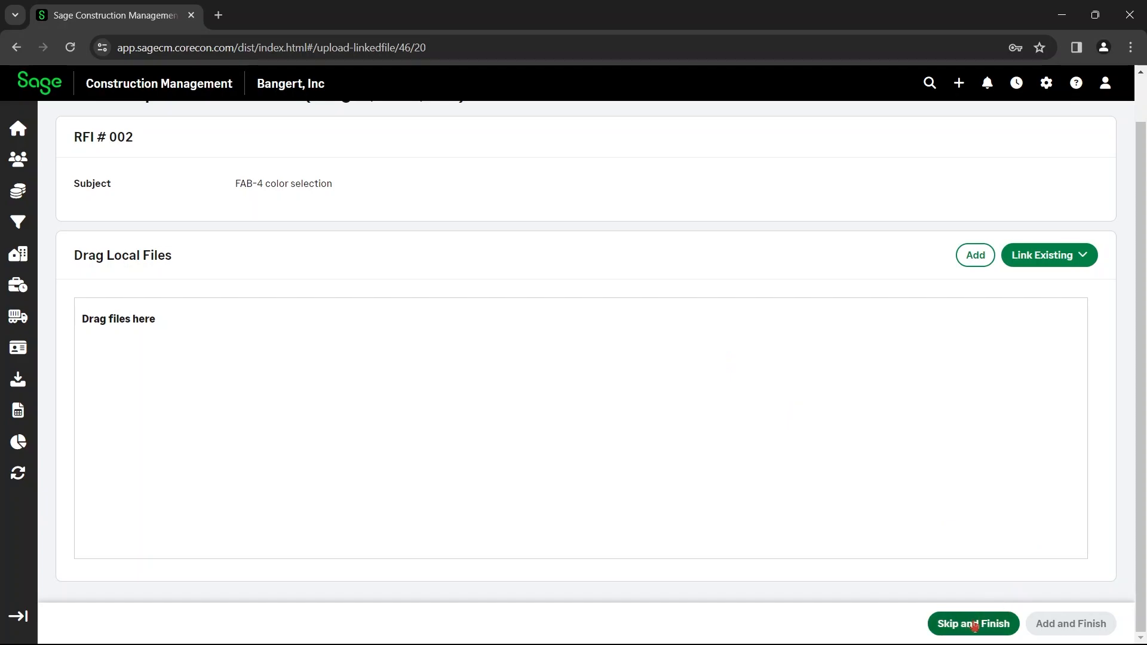
{"action": "left_click", "coordinate": [974, 624]}
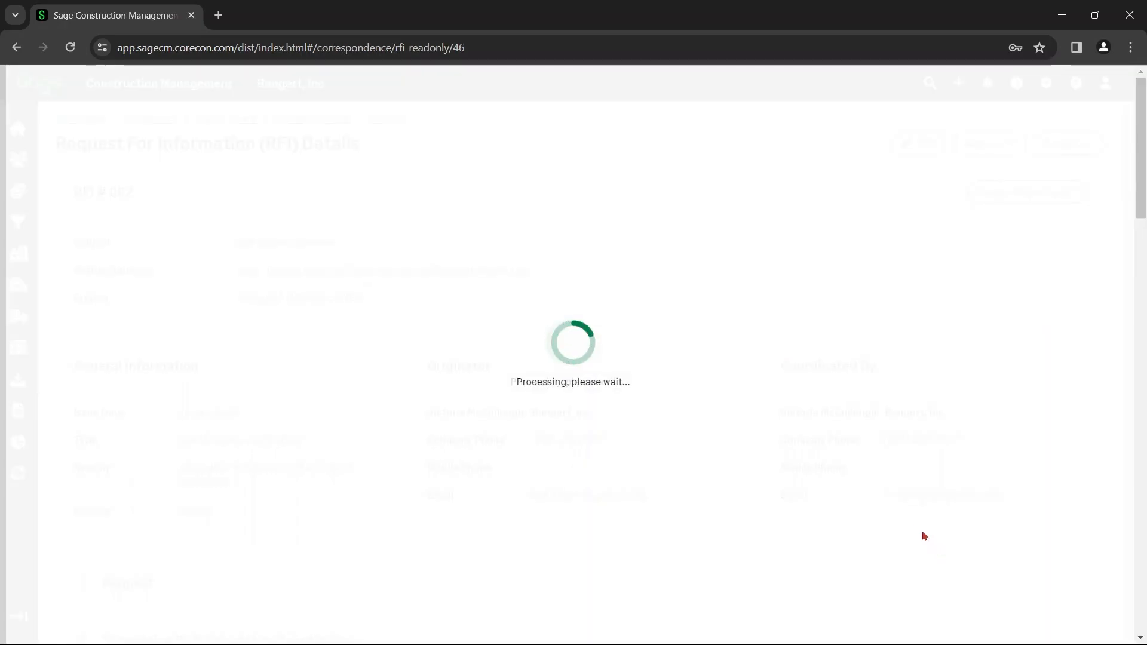